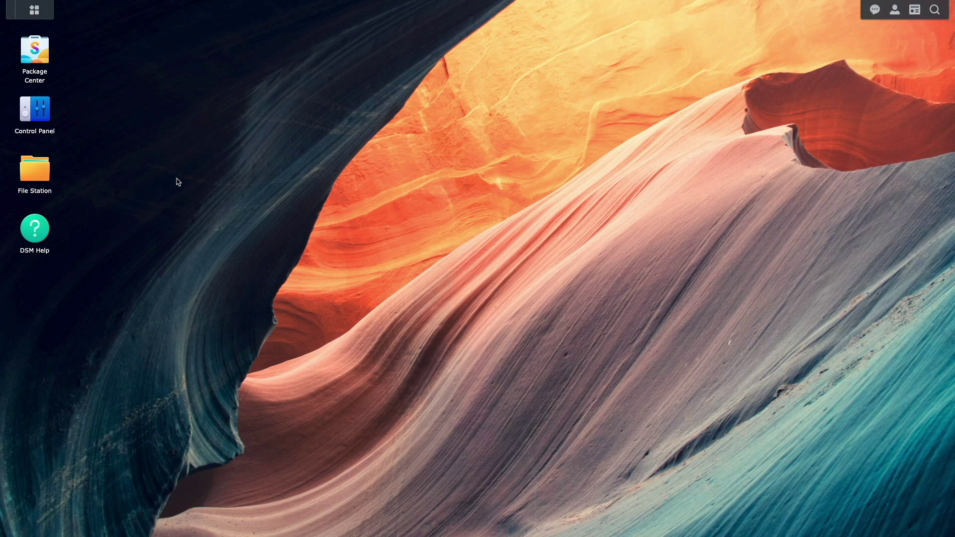
# - Review the Synology DDNS entry in Control Panel's External Access settings without changes
pyautogui.doubleClick(45, 117)
pyautogui.click(208, 243)
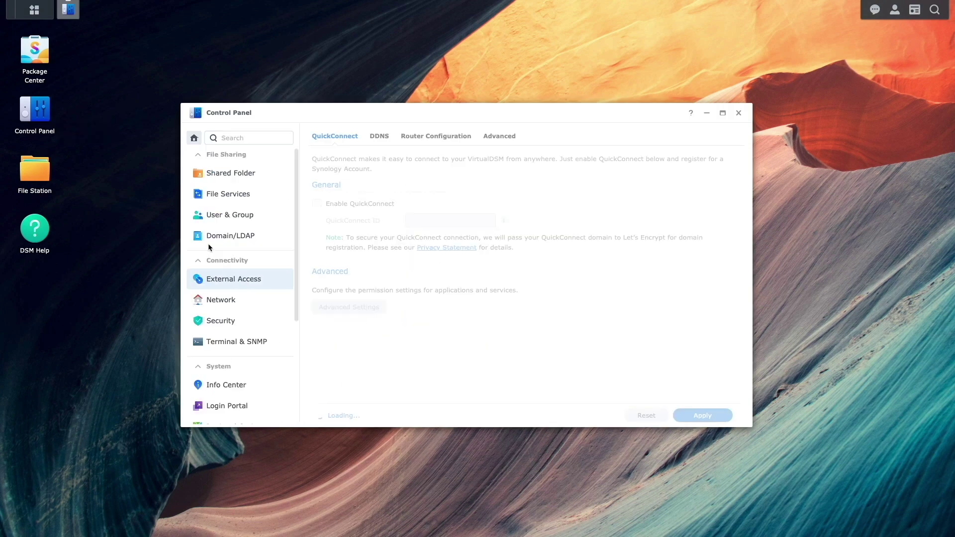
pyautogui.click(379, 136)
pyautogui.click(396, 192)
pyautogui.click(354, 159)
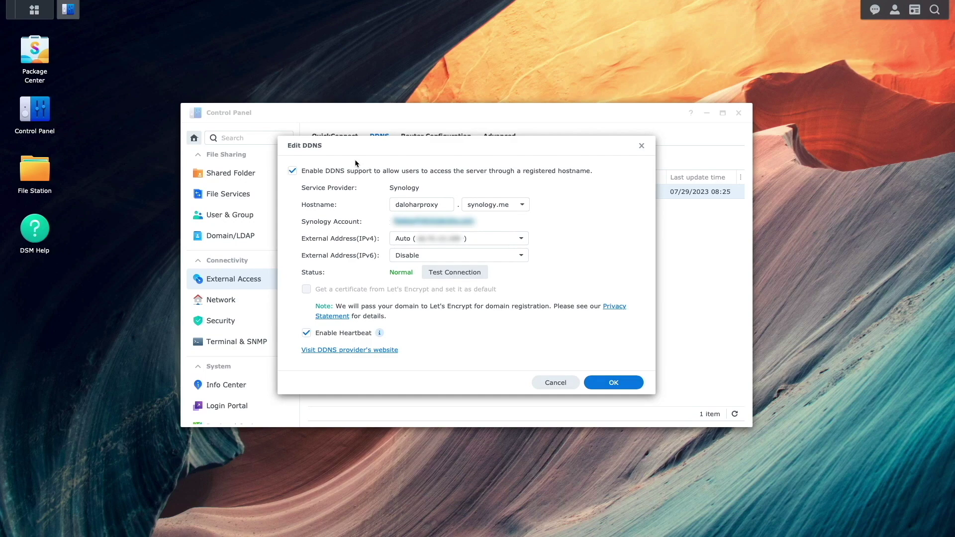
pyautogui.click(556, 382)
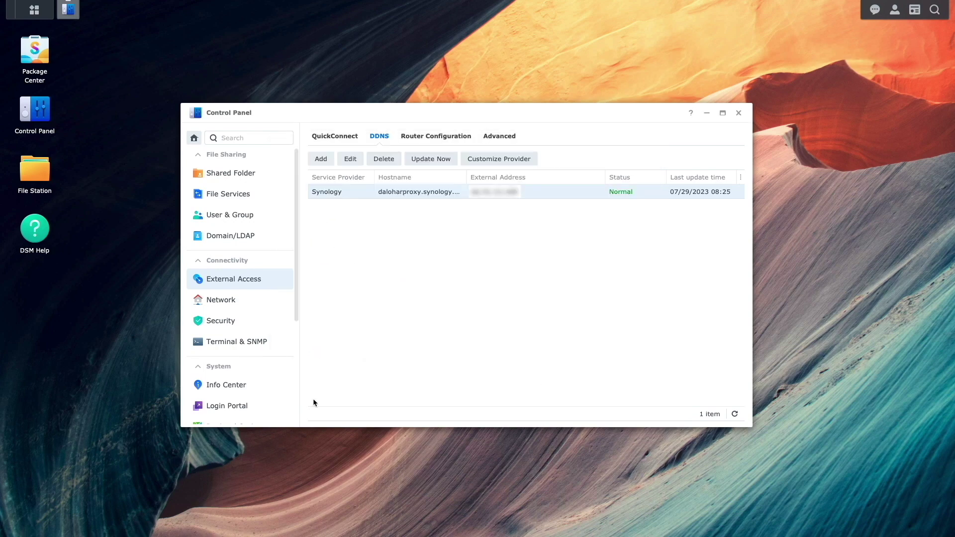
# - Inspect the existing Port 443 to 5001 reverse proxy rule, then close Control Panel
pyautogui.click(227, 406)
pyautogui.click(408, 136)
pyautogui.click(368, 195)
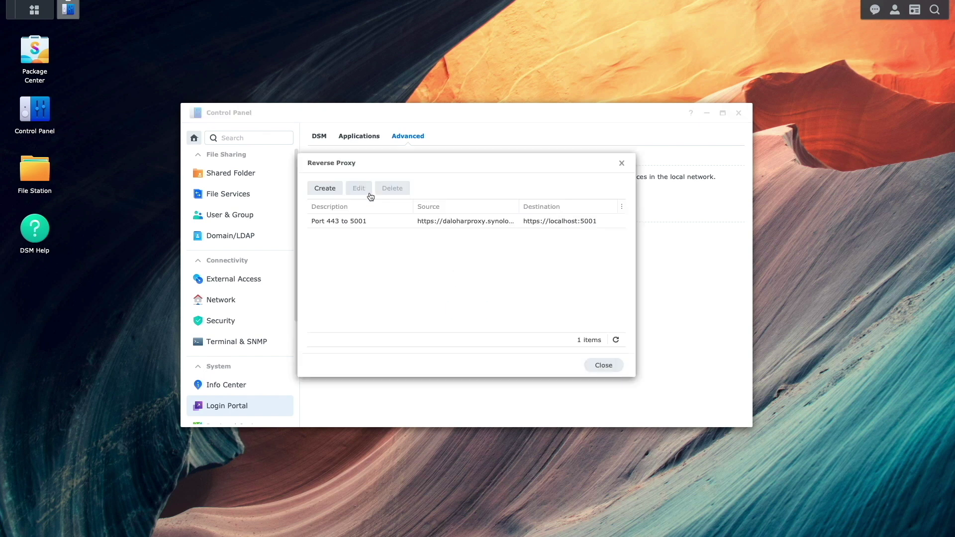
pyautogui.click(368, 221)
pyautogui.click(362, 189)
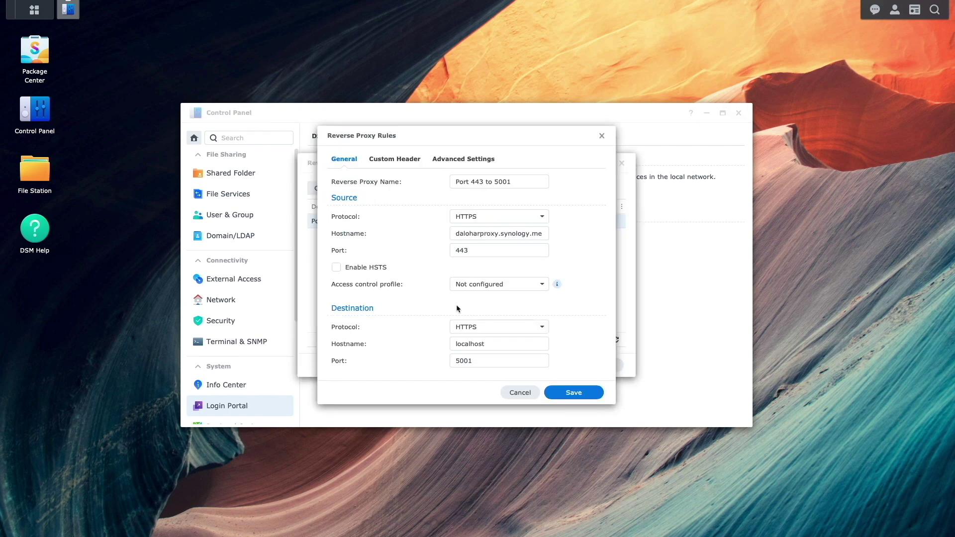
pyautogui.click(519, 392)
pyautogui.click(604, 366)
pyautogui.click(739, 113)
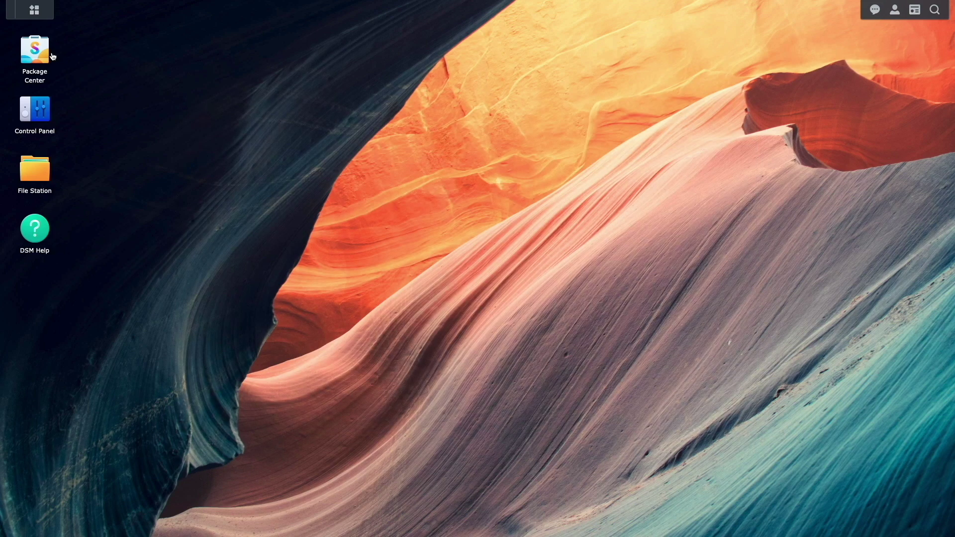
# - Check installed packages, then look at the web/HTTPtoHTTPS folder in File Station
pyautogui.click(51, 55)
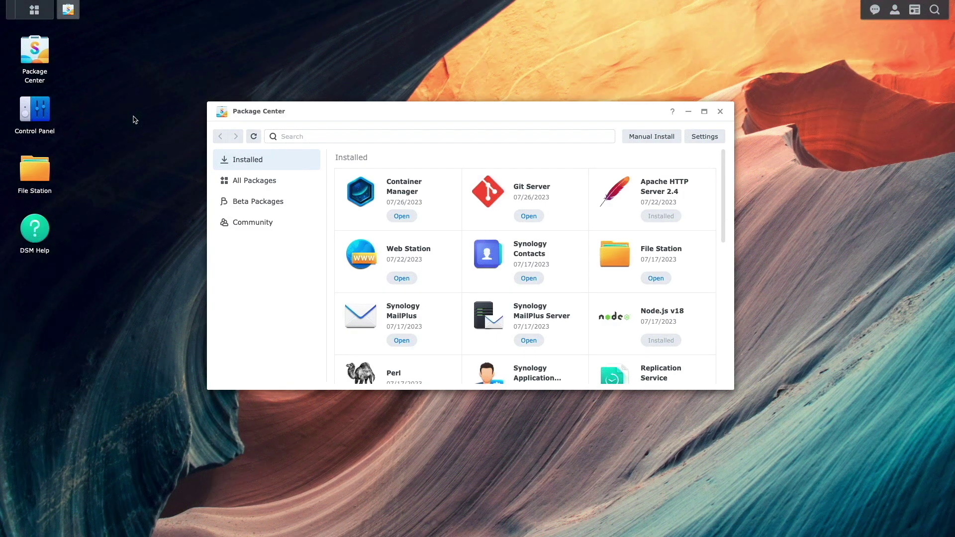
pyautogui.click(721, 111)
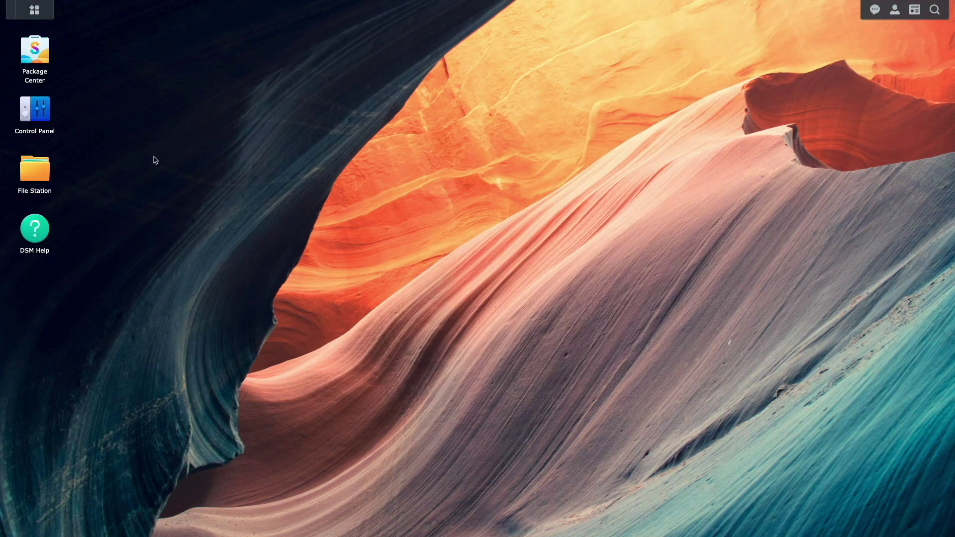
pyautogui.click(49, 175)
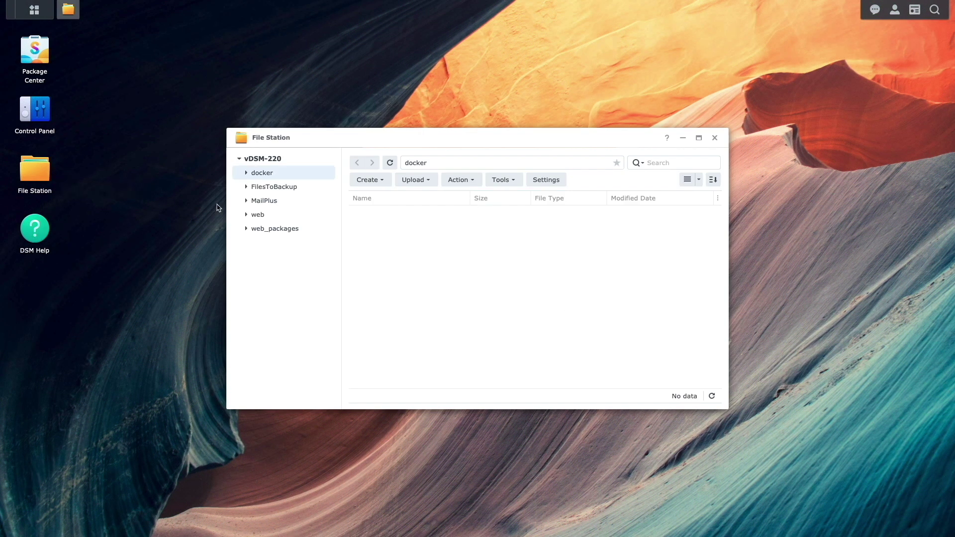
pyautogui.click(241, 215)
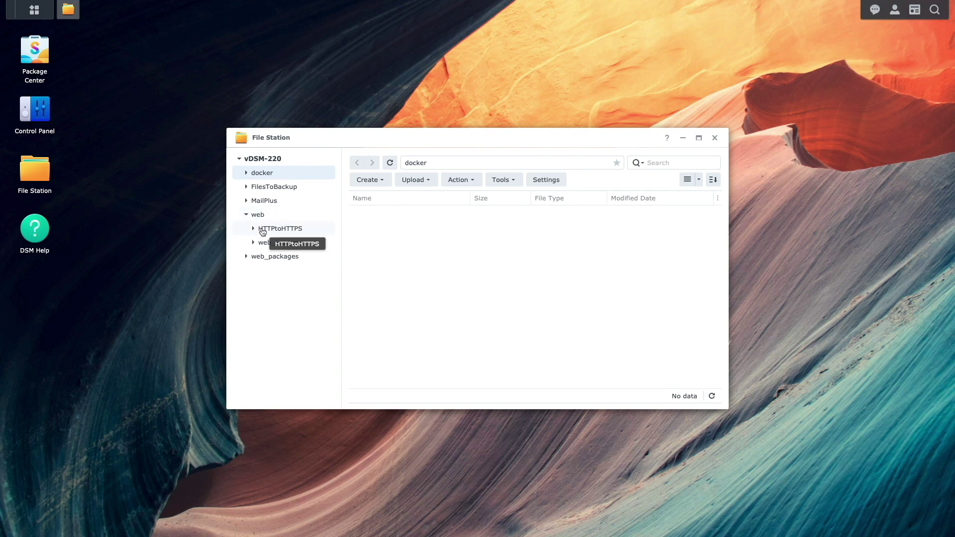
pyautogui.click(266, 232)
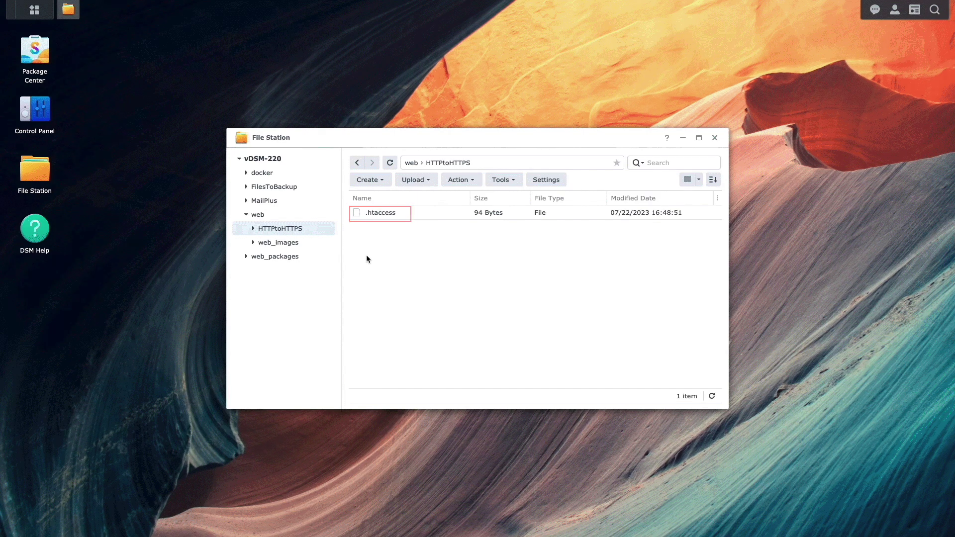
pyautogui.click(711, 141)
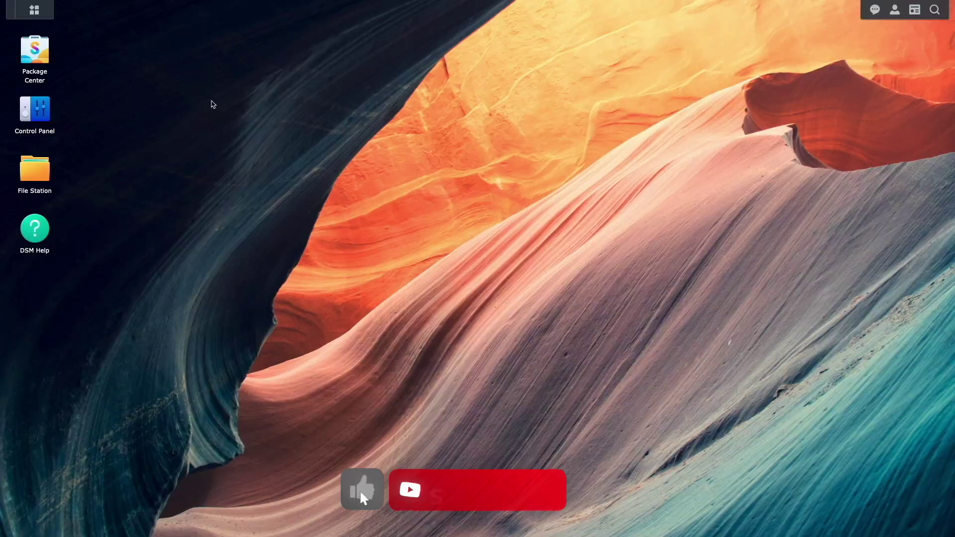
# - Launch Web Station and begin a new web service from the Web Portal create warning
pyautogui.click(34, 10)
pyautogui.click(417, 252)
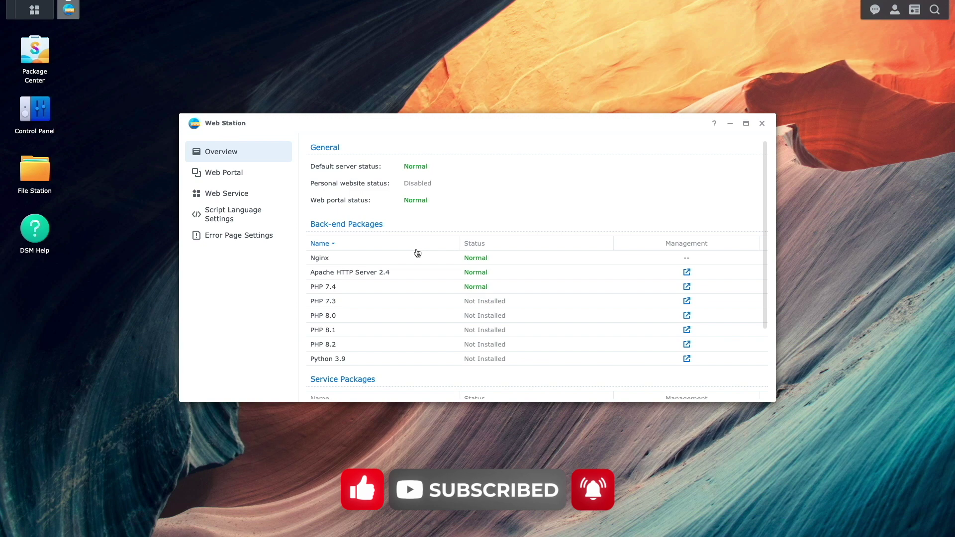
pyautogui.click(276, 180)
pyautogui.click(323, 149)
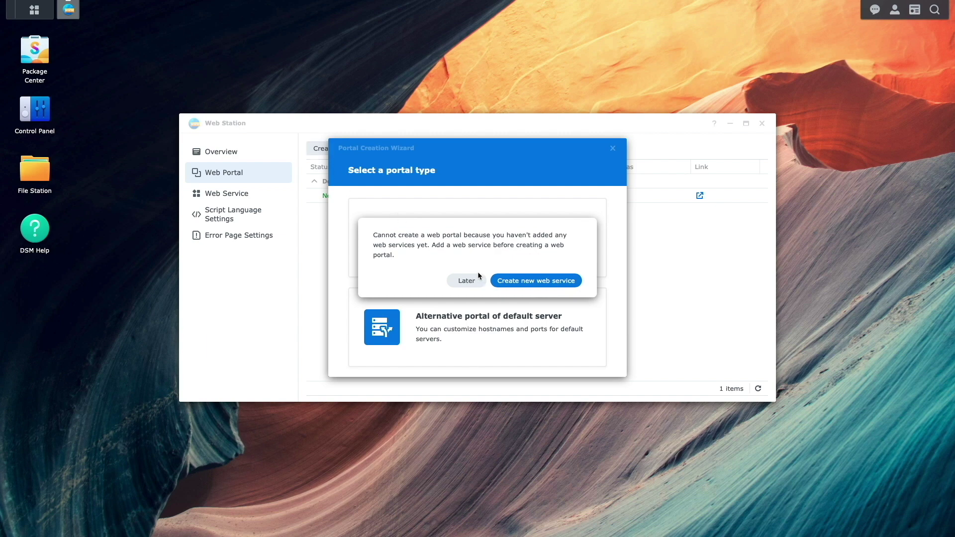
pyautogui.click(498, 281)
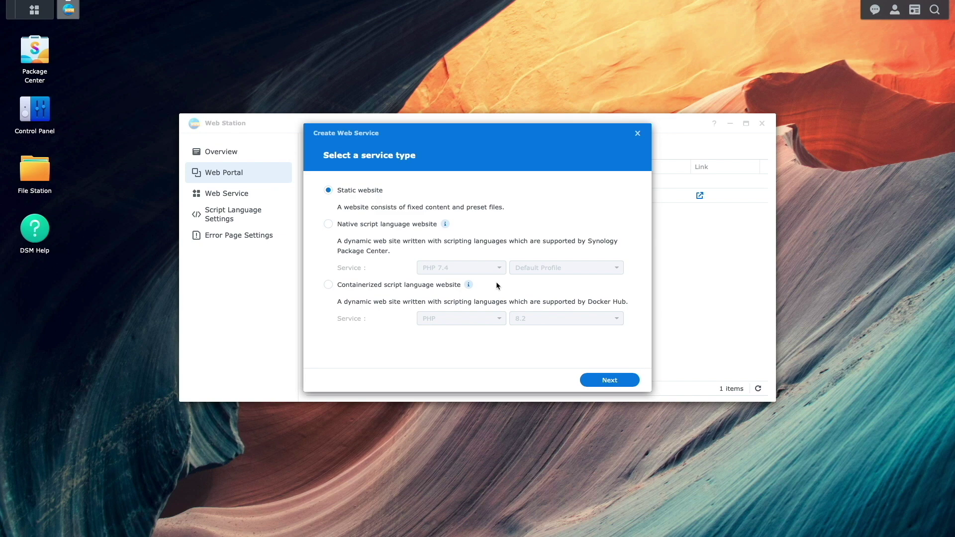
# - Name the static website 'http_to_https', describe it 'HTTP to HTTPS redirect', rooted at web/HTTPtoHTTPS
pyautogui.click(583, 379)
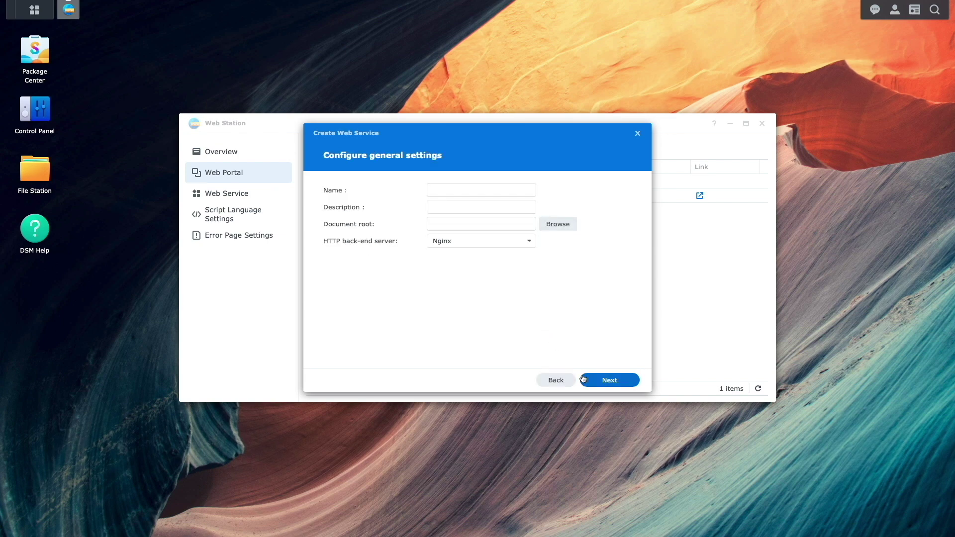
pyautogui.write('http_to_https')
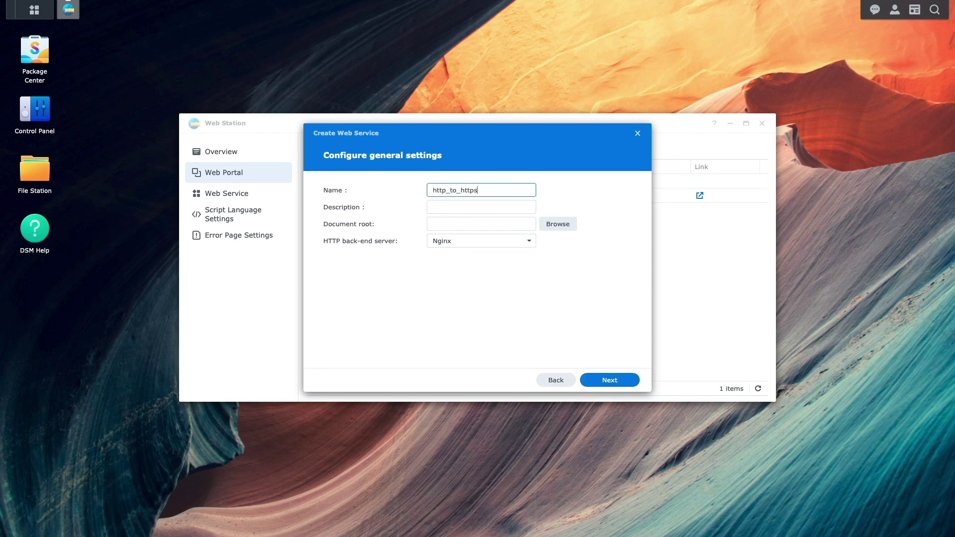
pyautogui.press('Tab')
pyautogui.write('HTTP to HTTPS redirect')
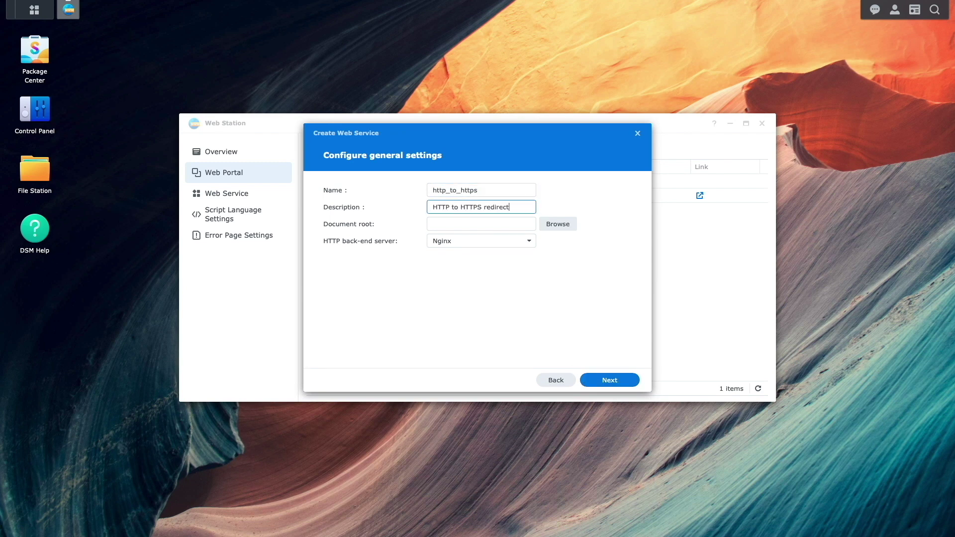
pyautogui.click(546, 225)
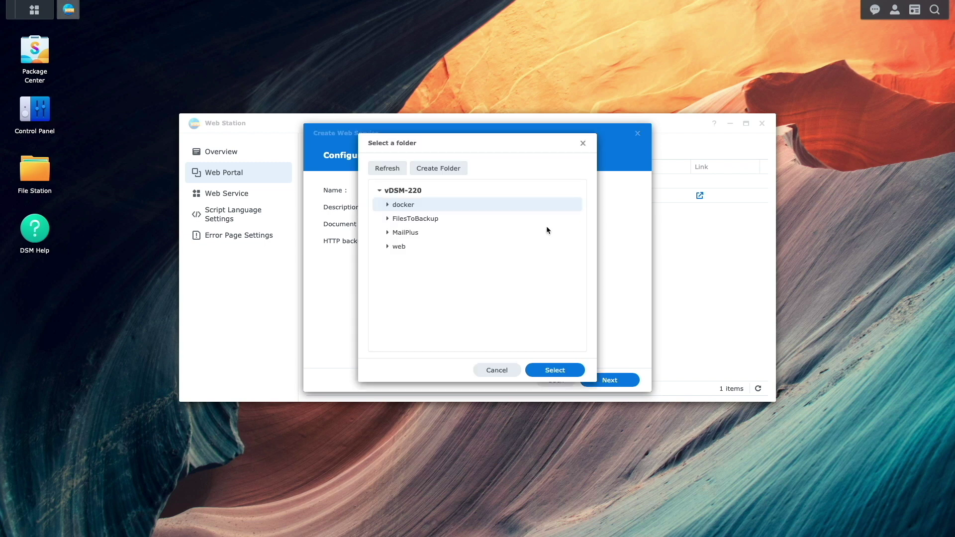
pyautogui.click(387, 247)
pyautogui.click(422, 261)
pyautogui.click(547, 370)
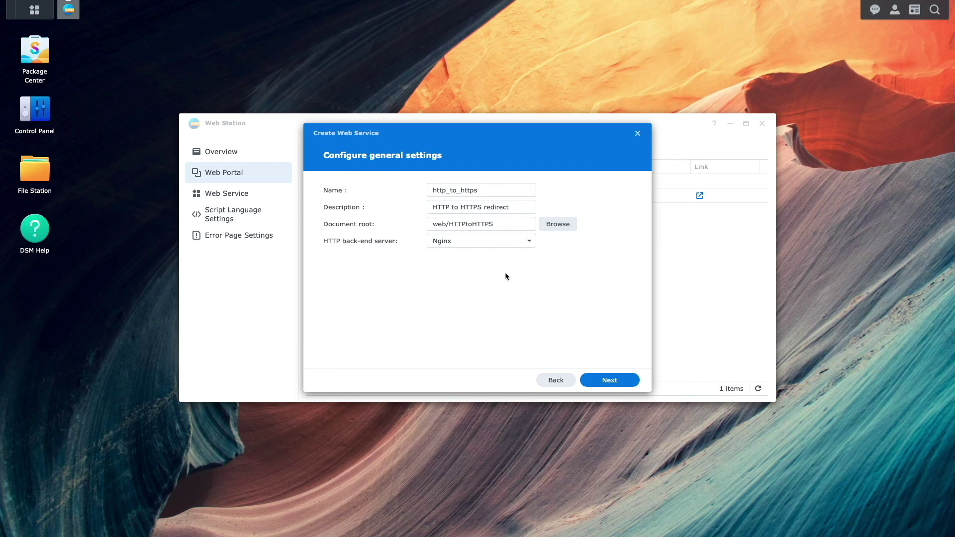
# - Choose Apache HTTP Server 2.4 as the back end and create the service
pyautogui.click(523, 243)
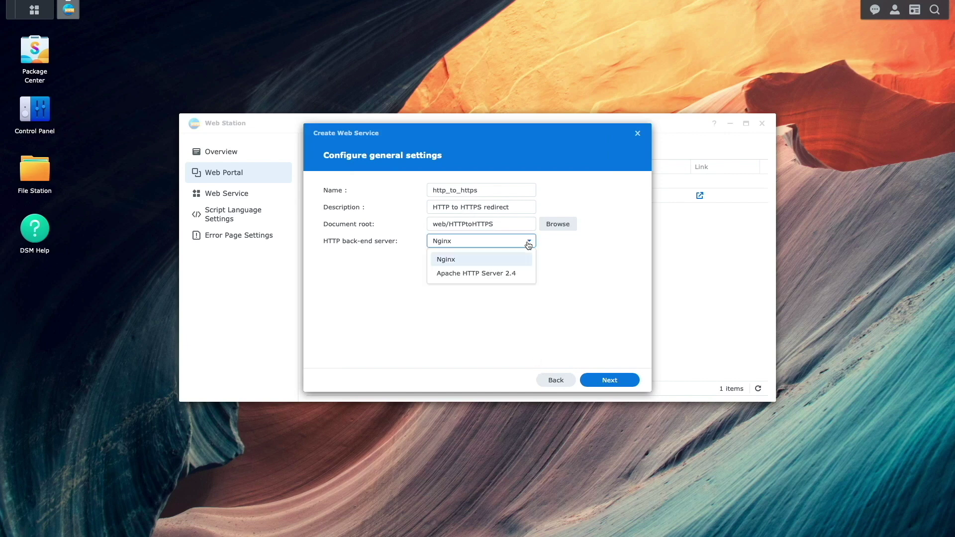
pyautogui.click(520, 274)
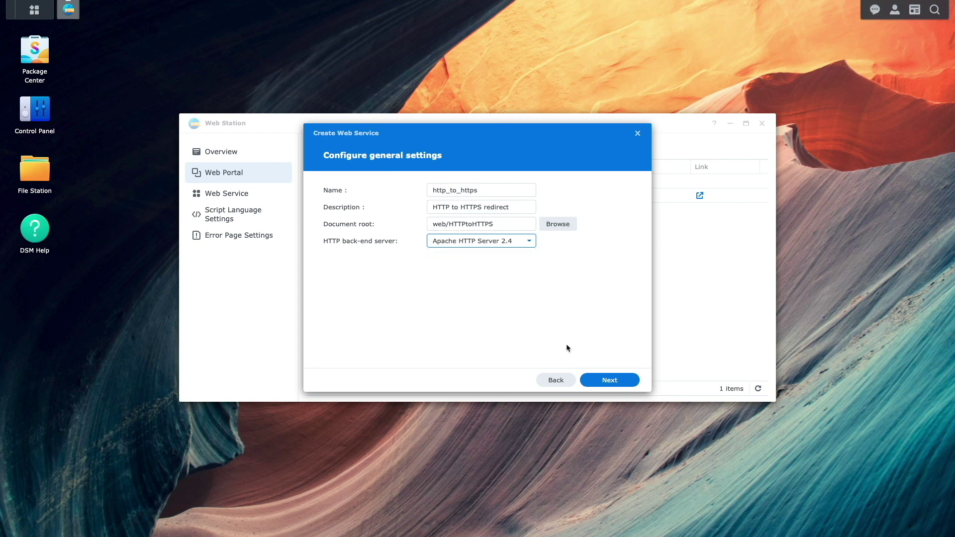
pyautogui.click(587, 381)
pyautogui.click(588, 381)
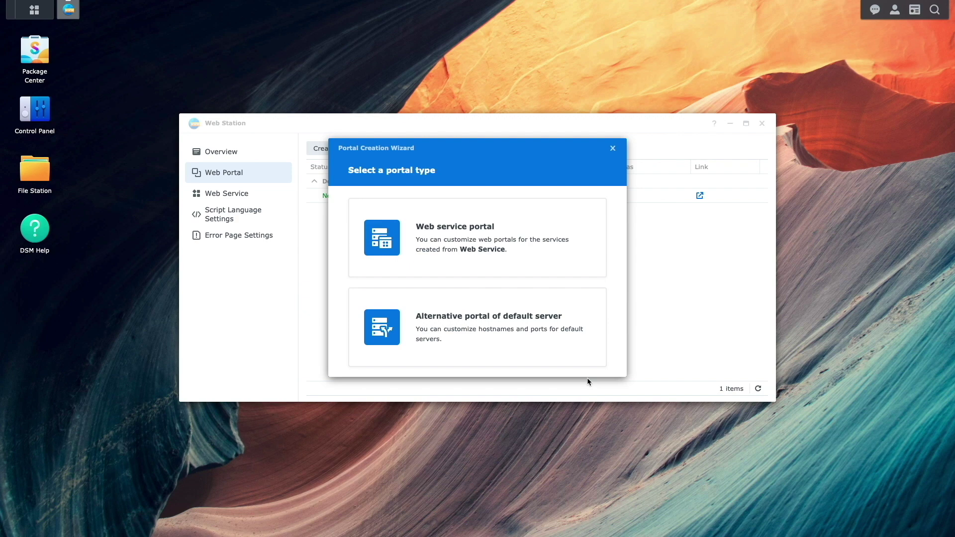
# - Create a port-based portal for http_to_https on HTTP port 50000, then close Web Station
pyautogui.click(536, 271)
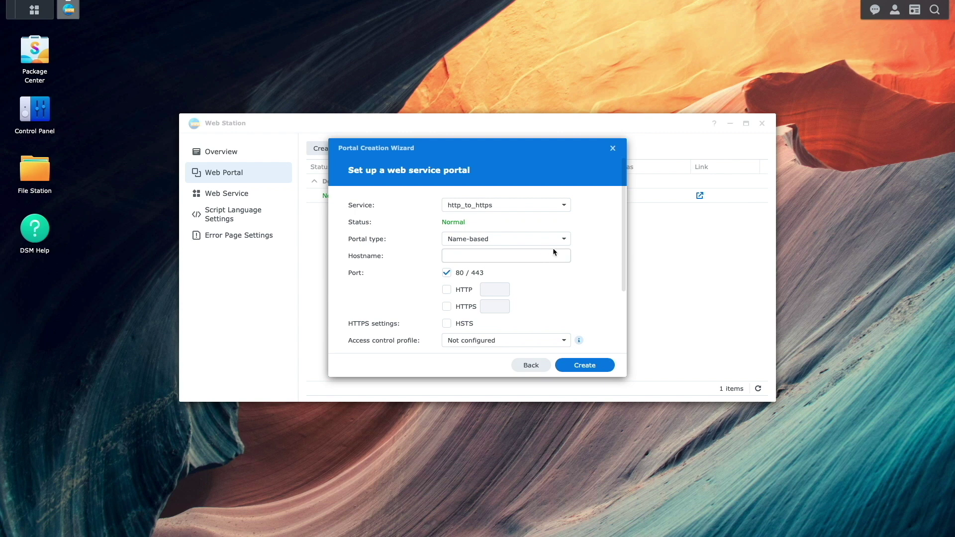
pyautogui.click(563, 239)
pyautogui.click(550, 272)
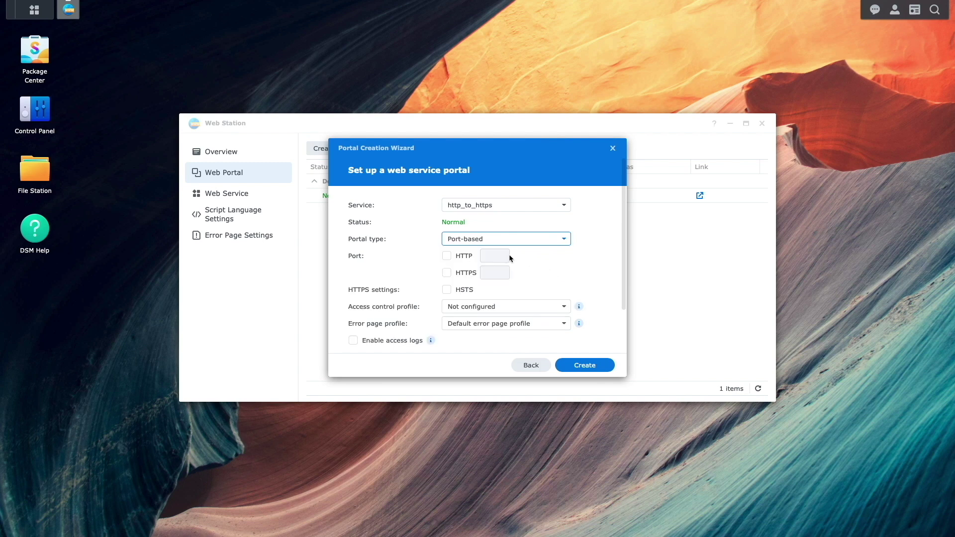
pyautogui.click(447, 256)
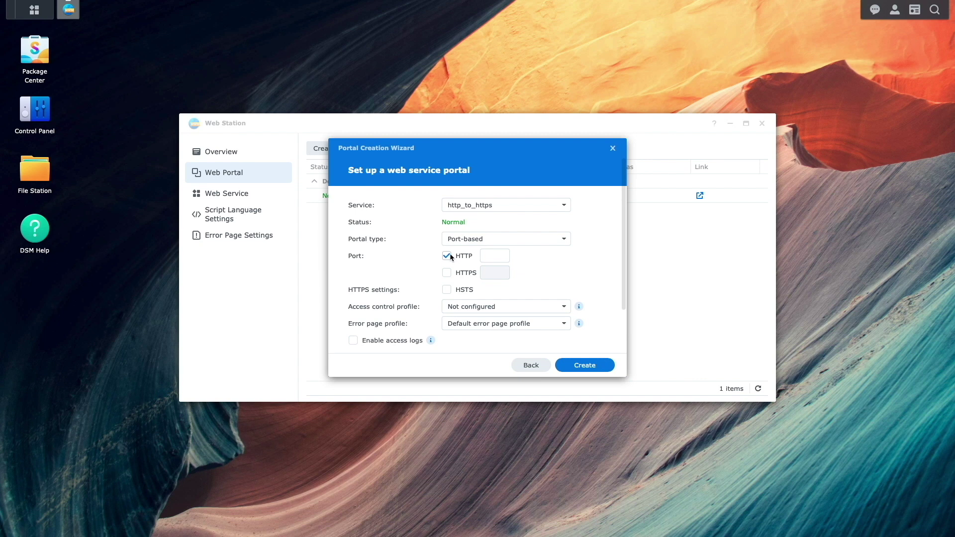
pyautogui.click(487, 256)
pyautogui.write('50000')
pyautogui.click(606, 366)
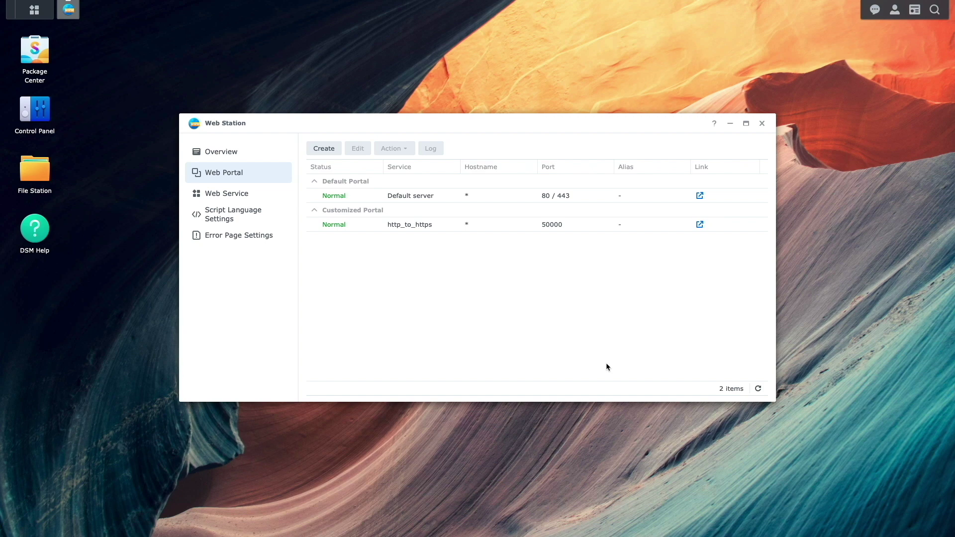
pyautogui.click(761, 123)
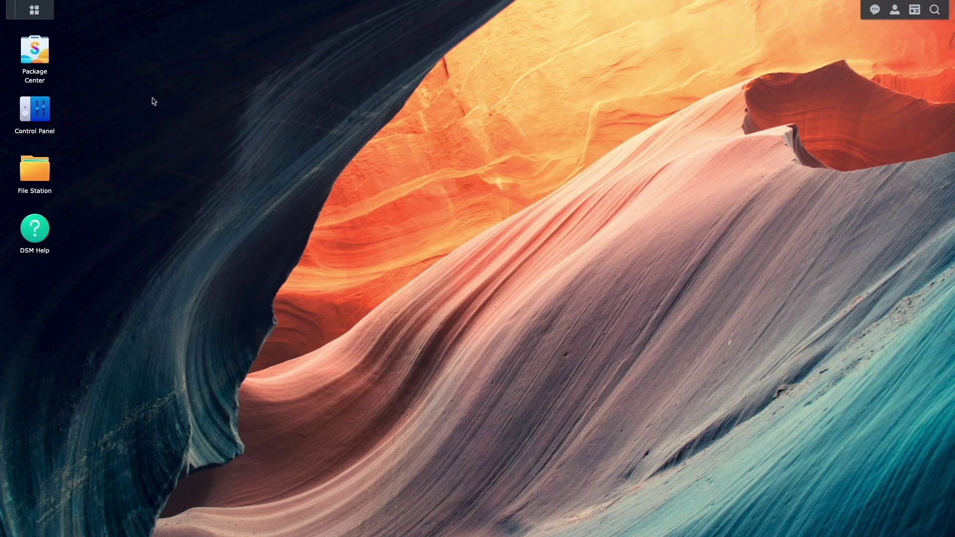
# - Start a new reverse proxy rule under Login Portal's Advanced settings, named 'ort 80 to 50000 - HTTPS Redirect'
pyautogui.click(50, 124)
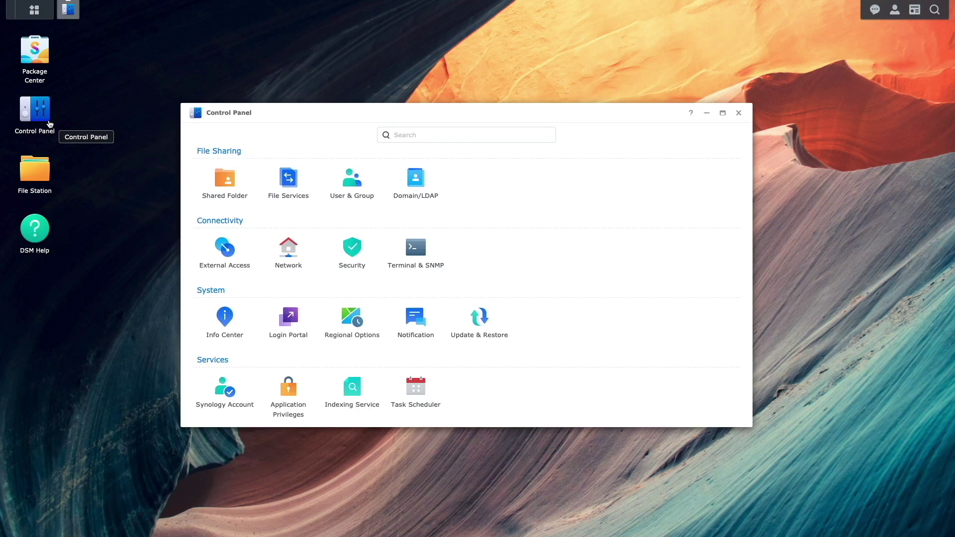
pyautogui.click(291, 334)
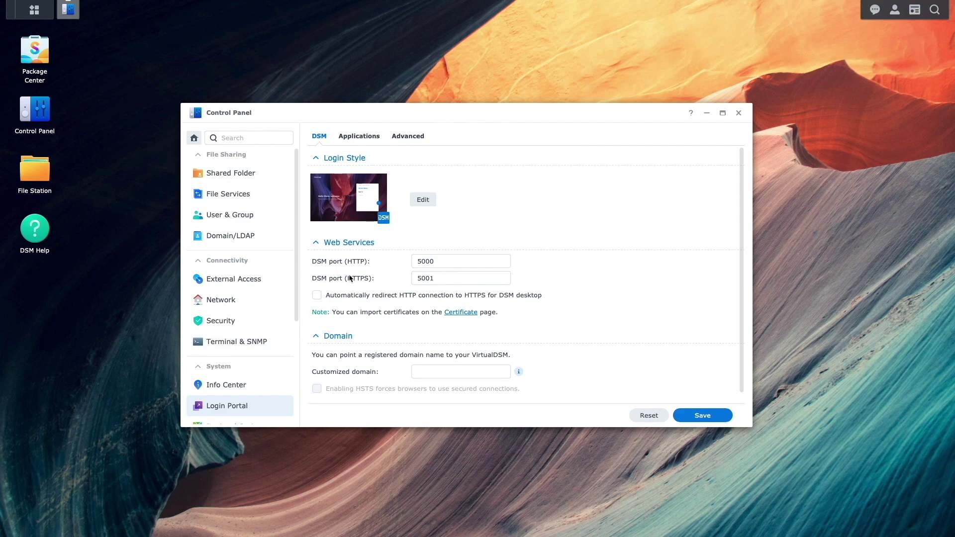
pyautogui.click(422, 143)
pyautogui.click(368, 194)
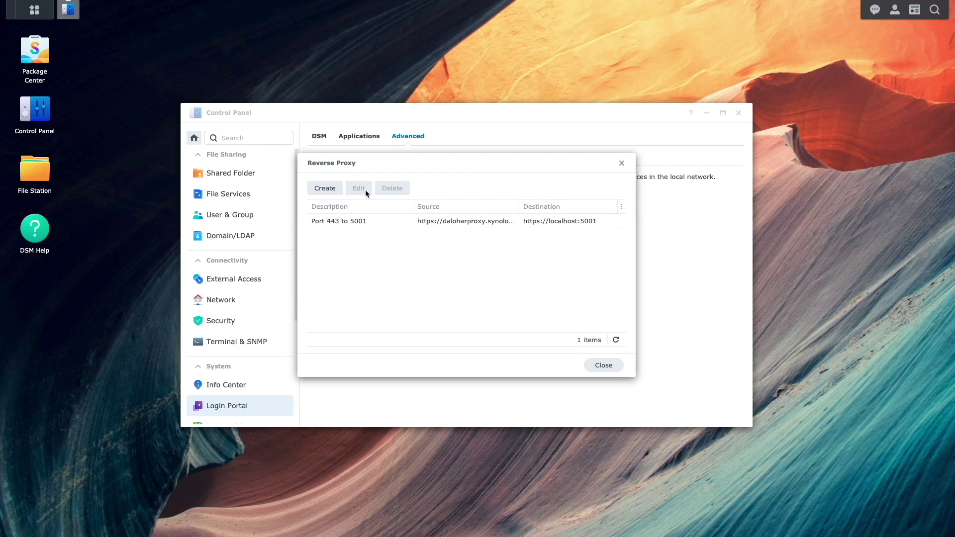
pyautogui.click(334, 191)
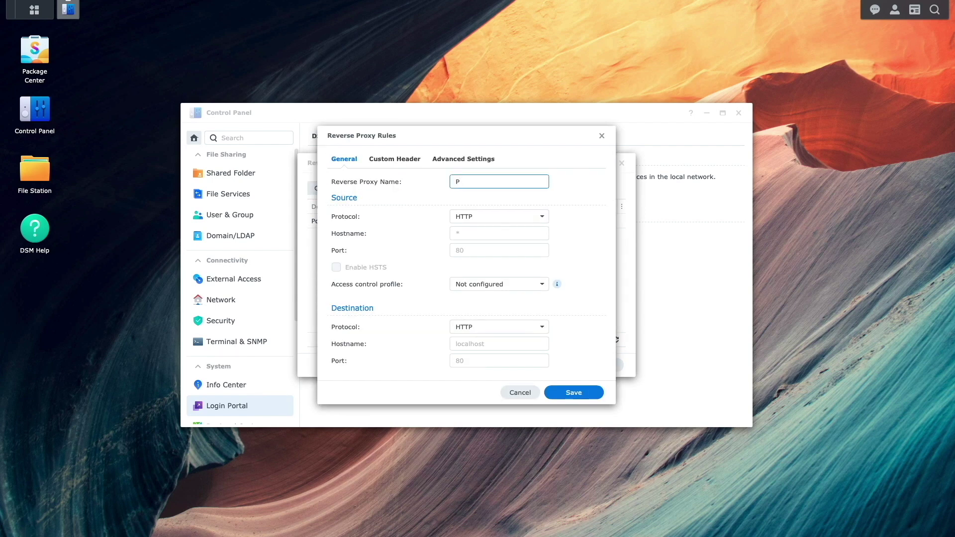
pyautogui.write('ort 80 to 50000 - HTTPS Redirect')
# - Forward the synology.me hostname on HTTP port 80 to localhost port 50000 and save
pyautogui.click(499, 233)
pyautogui.write('daloha')
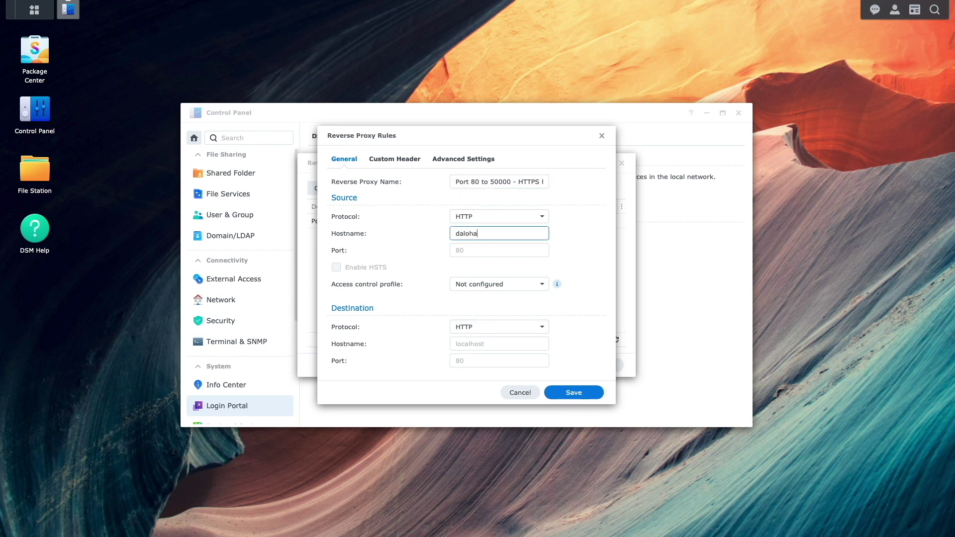
pyautogui.write('rproxy.synology.me')
pyautogui.click(498, 250)
pyautogui.write('80')
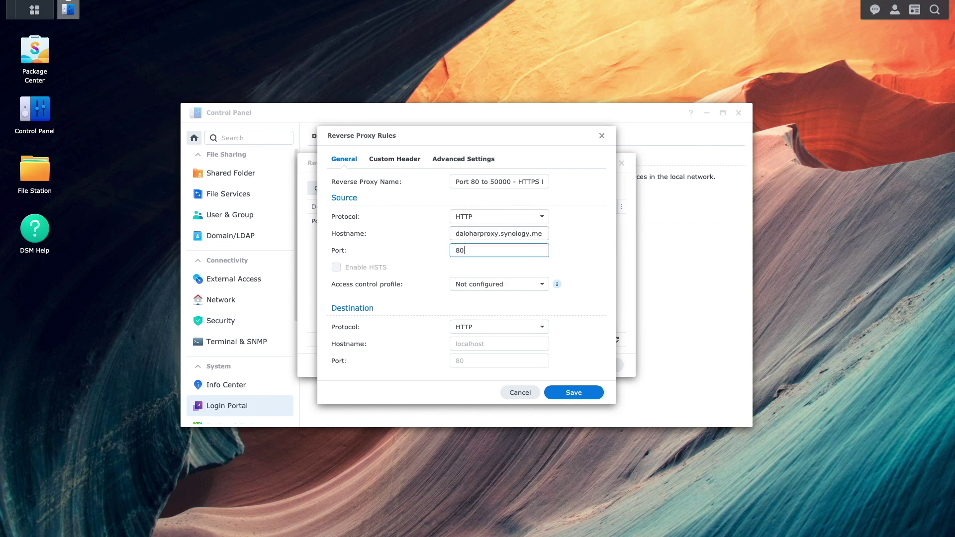
pyautogui.click(496, 344)
pyautogui.write('localho')
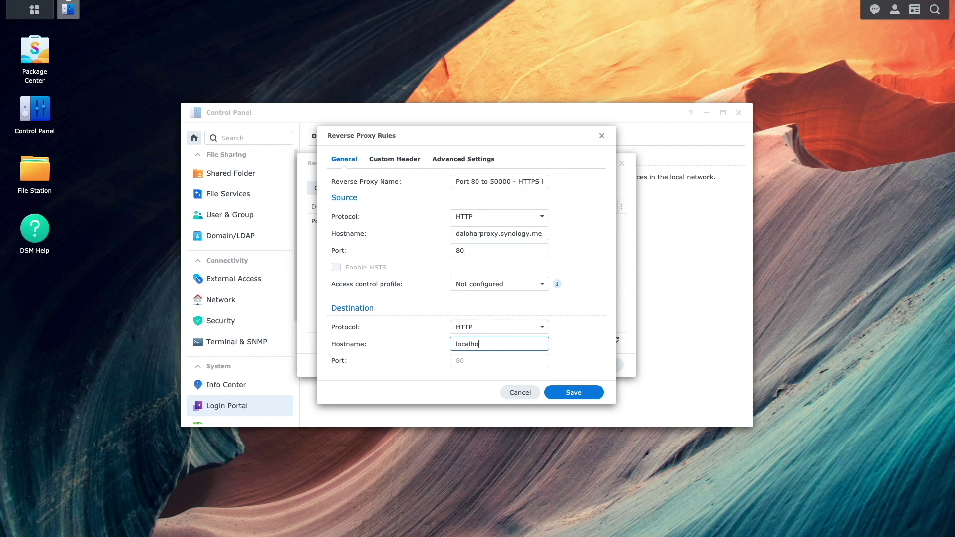
pyautogui.write('st')
pyautogui.click(498, 361)
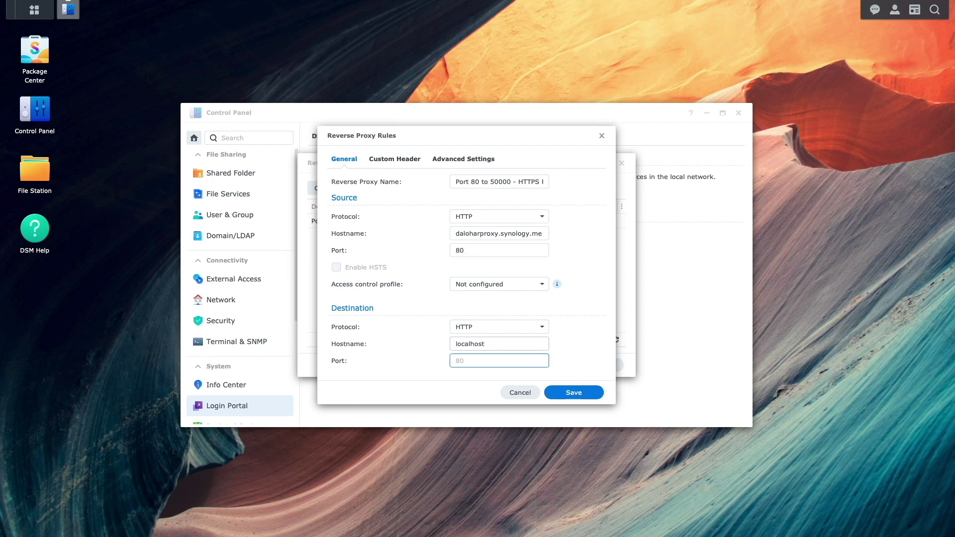
pyautogui.write('50000')
pyautogui.click(553, 393)
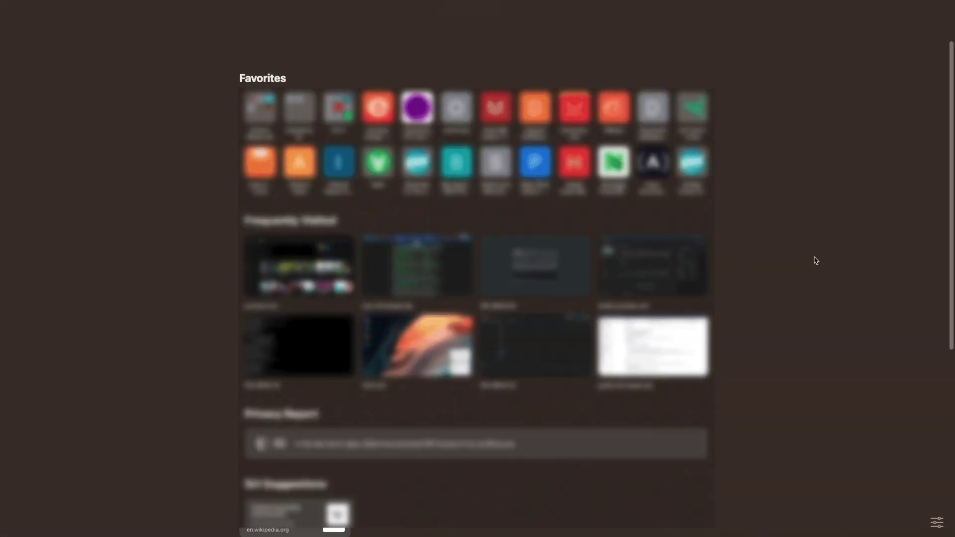
# - Load the NAS address over HTTP in Safari and verify the HTTPS sign-in page's certificate
pyautogui.moveTo(537, 1)
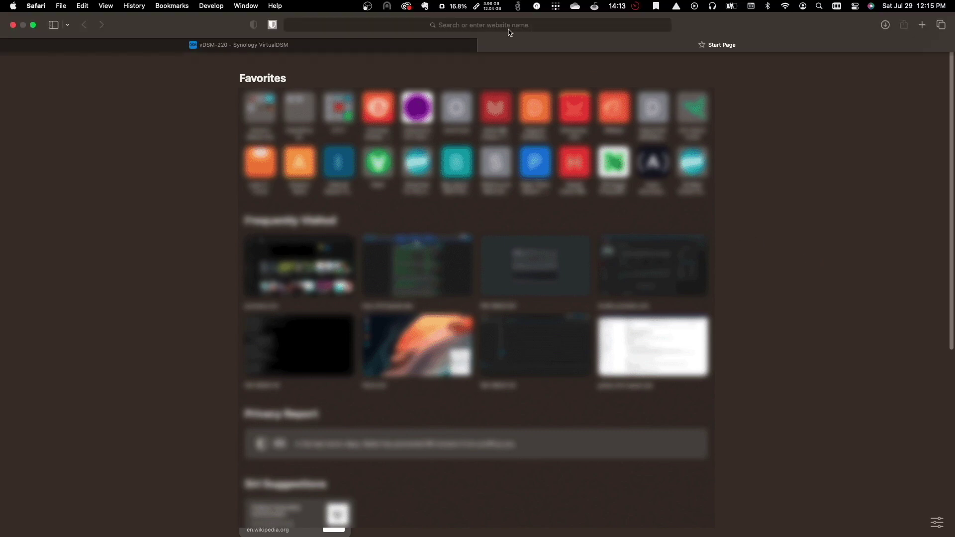
pyautogui.click(510, 28)
pyautogui.write('daloharproxy.synology.me')
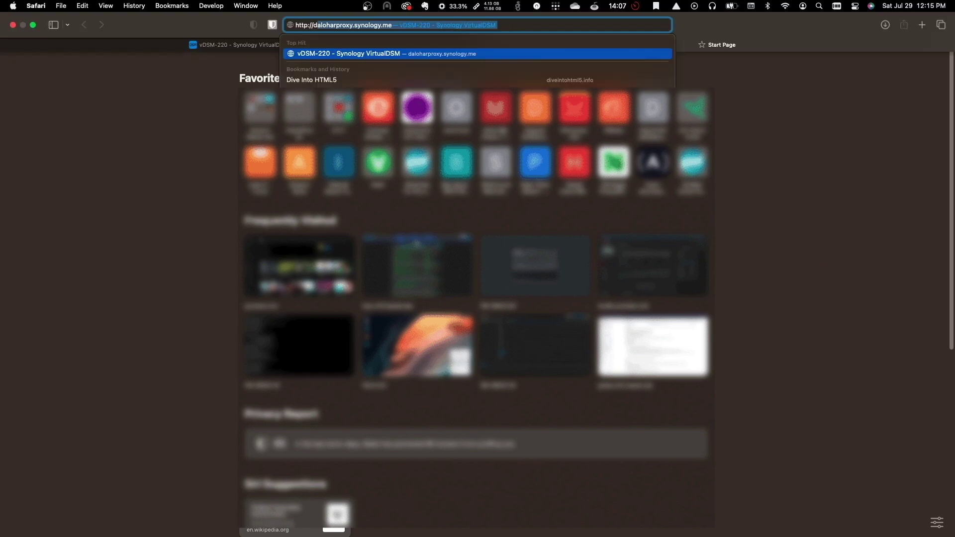
pyautogui.press('Right')
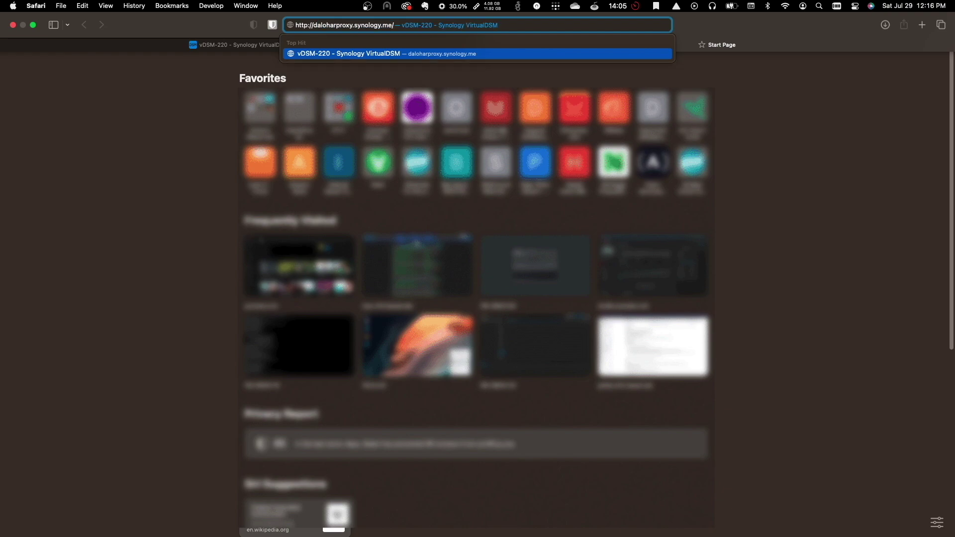
pyautogui.press('Return')
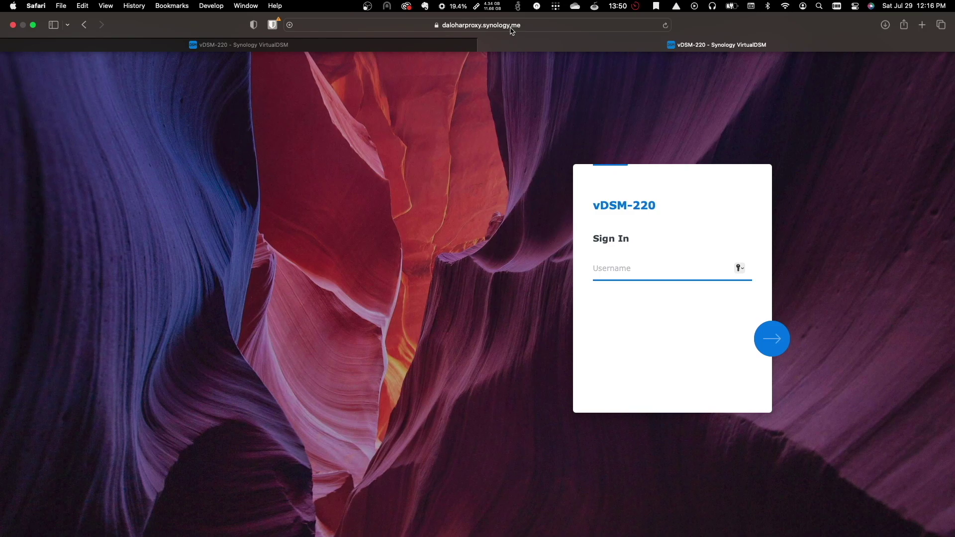
pyautogui.click(436, 26)
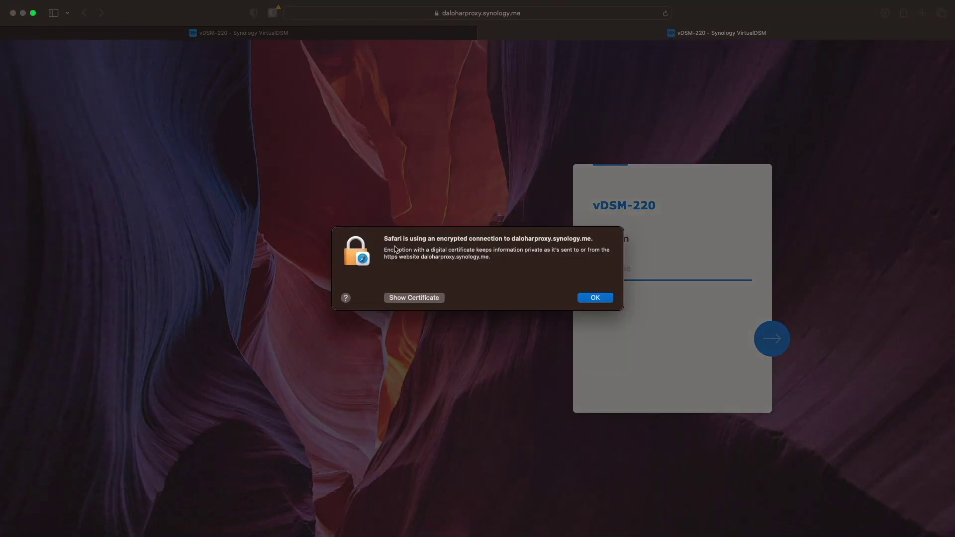
pyautogui.click(414, 298)
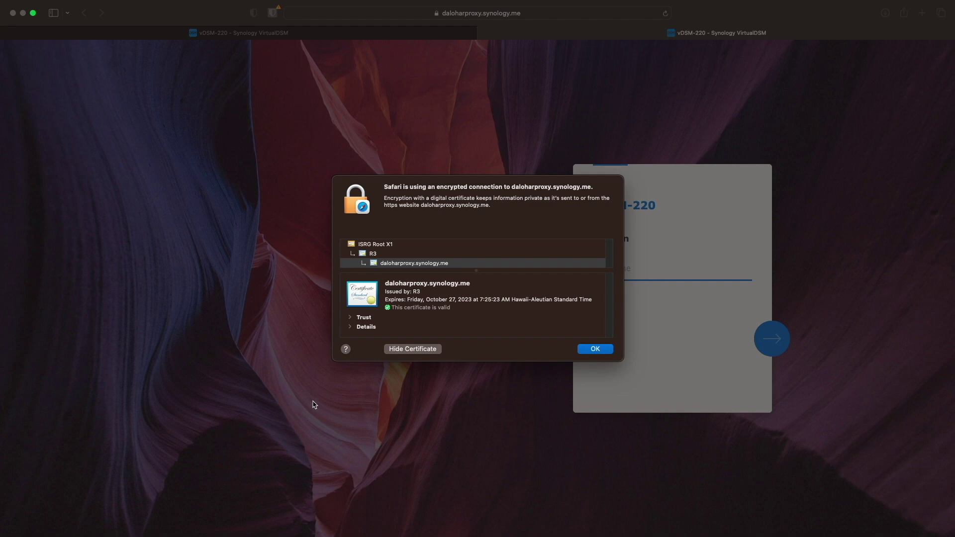
pyautogui.click(581, 348)
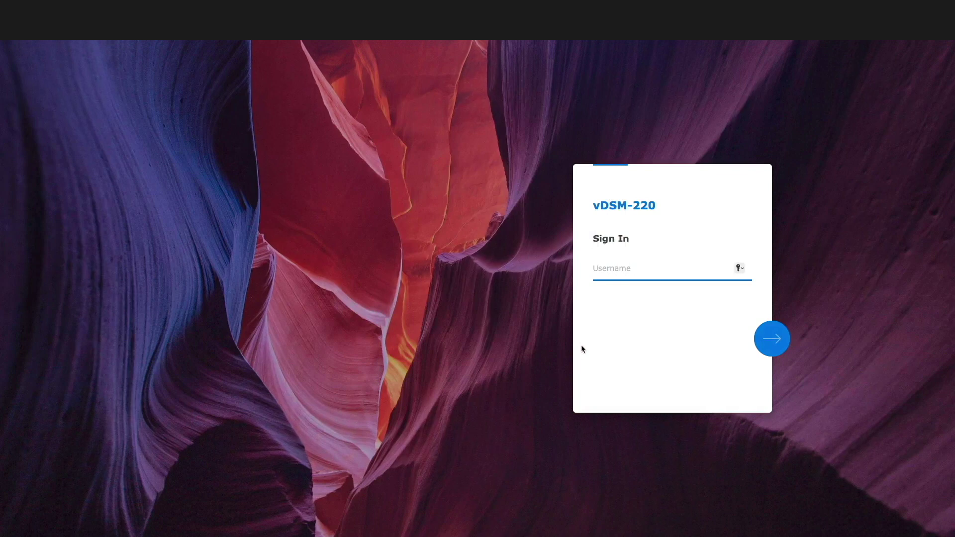